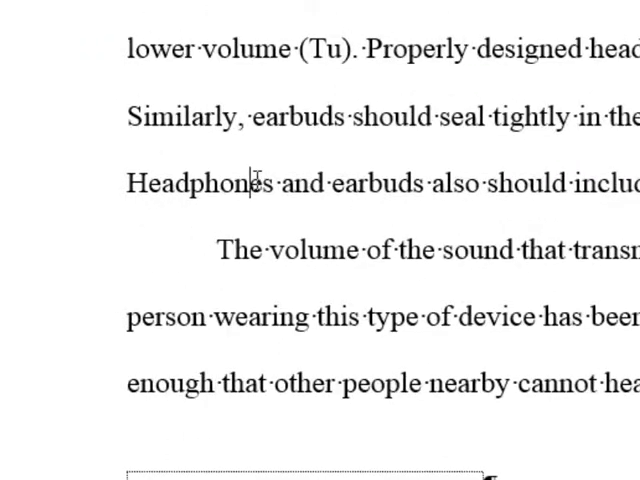
- Place the cursor inside the word 'Headphones' in the essay
click(256, 185)
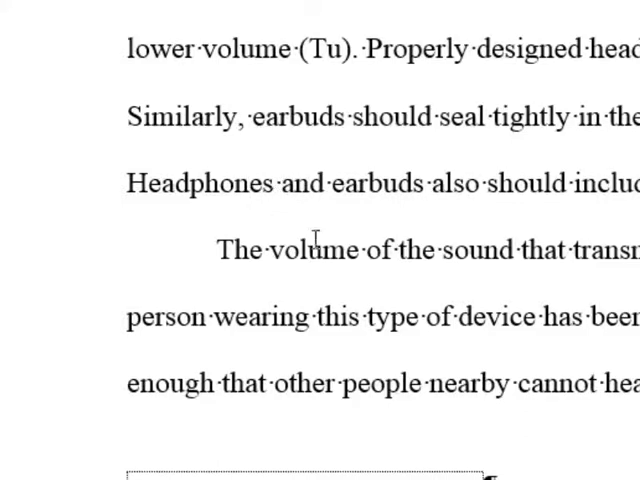
scroll(330, 250, down, 3)
scroll(340, 258, down, 3)
scroll(338, 258, down, 3)
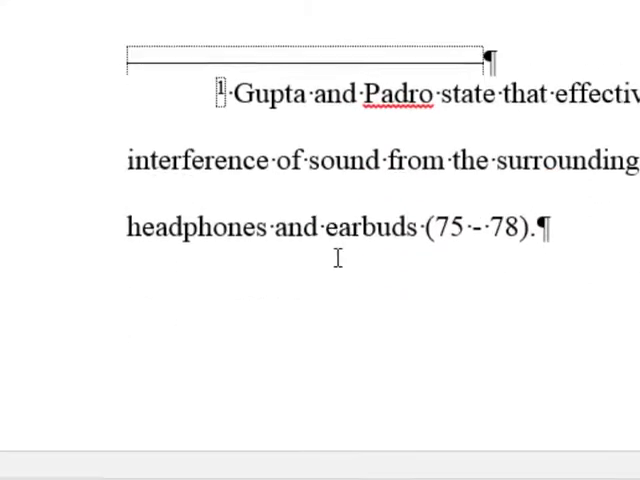